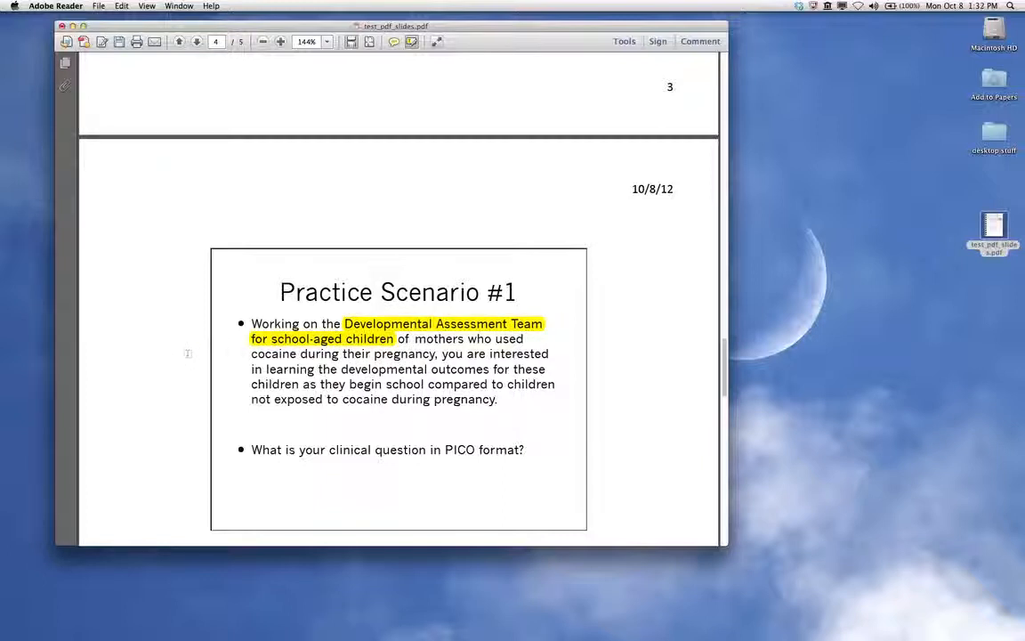
Add a sticky note after the first Practice Scenario #1 bullet on page 4 reading "Other info about cocaine use in pregnancy", and minimize its pop-up.
scroll(188, 353, down, 5)
scroll(187, 354, up, 8)
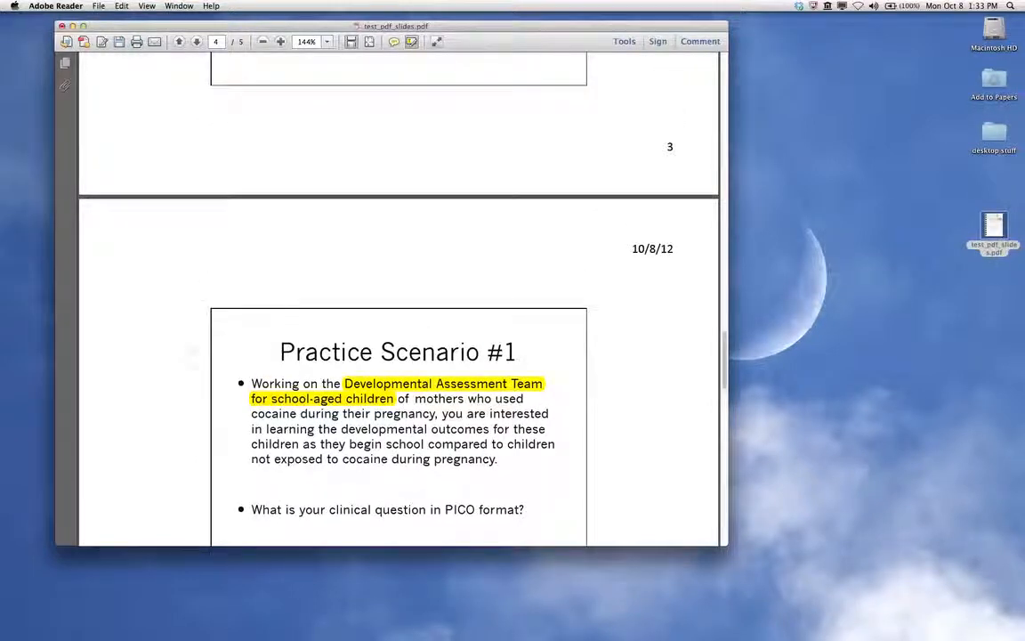
click(394, 42)
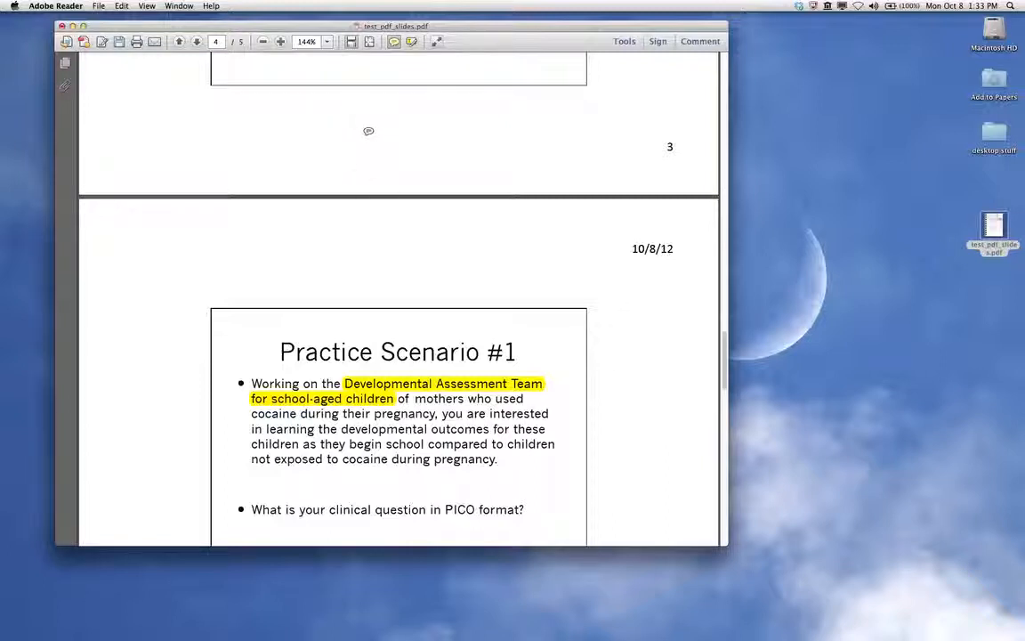
scroll(202, 236, down, 5)
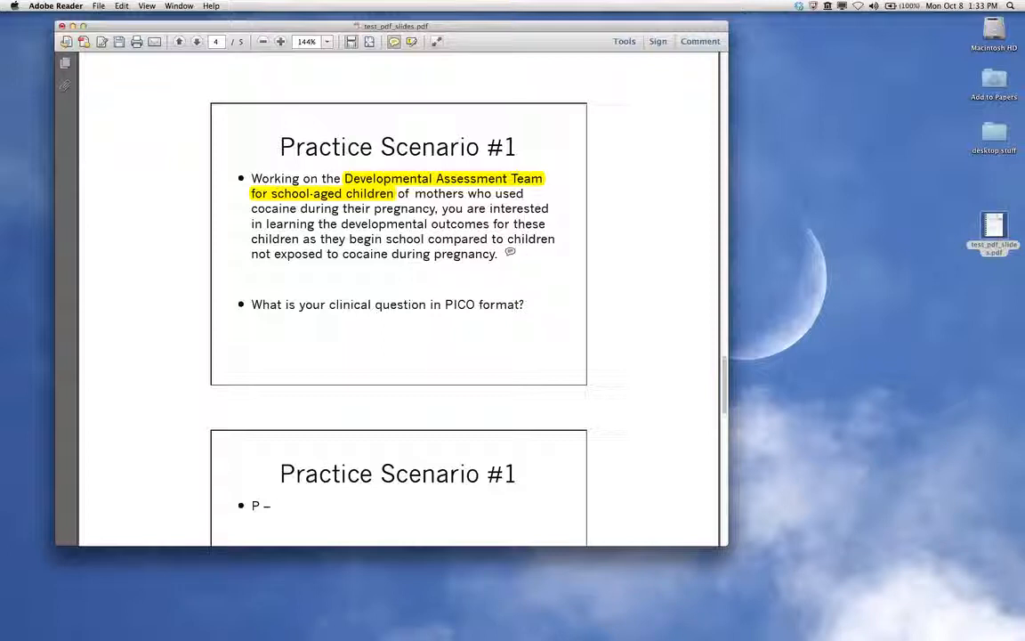
click(502, 250)
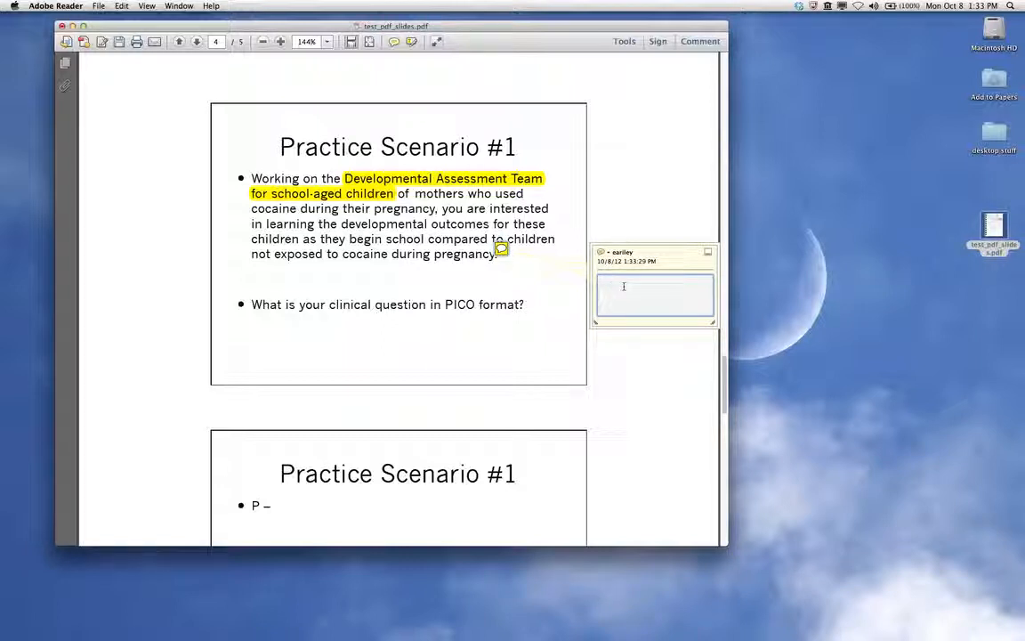
text(Other info about cocaine use in pre)
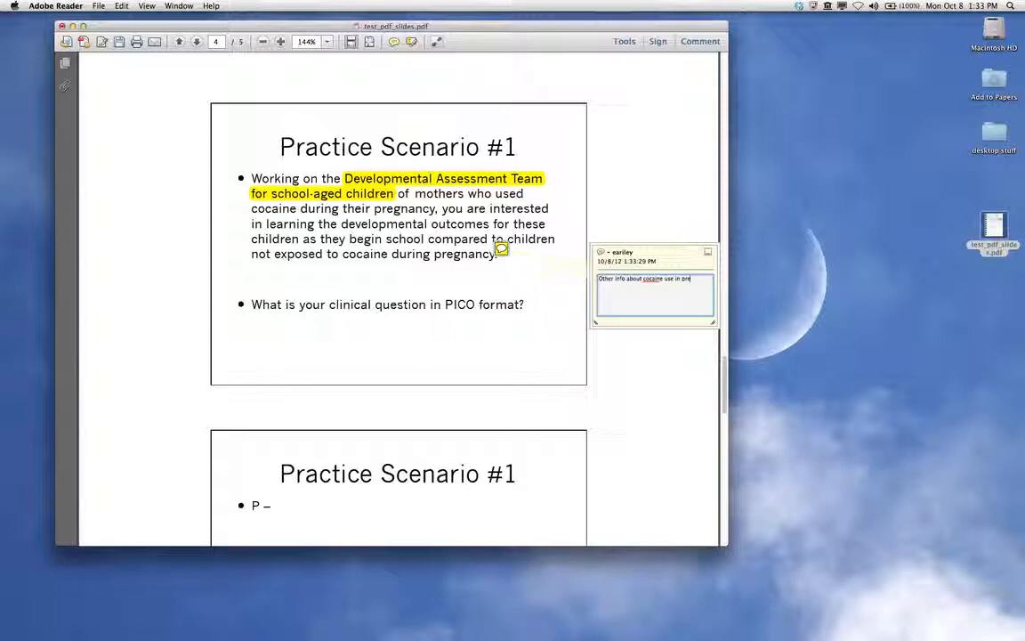
text(gnancy)
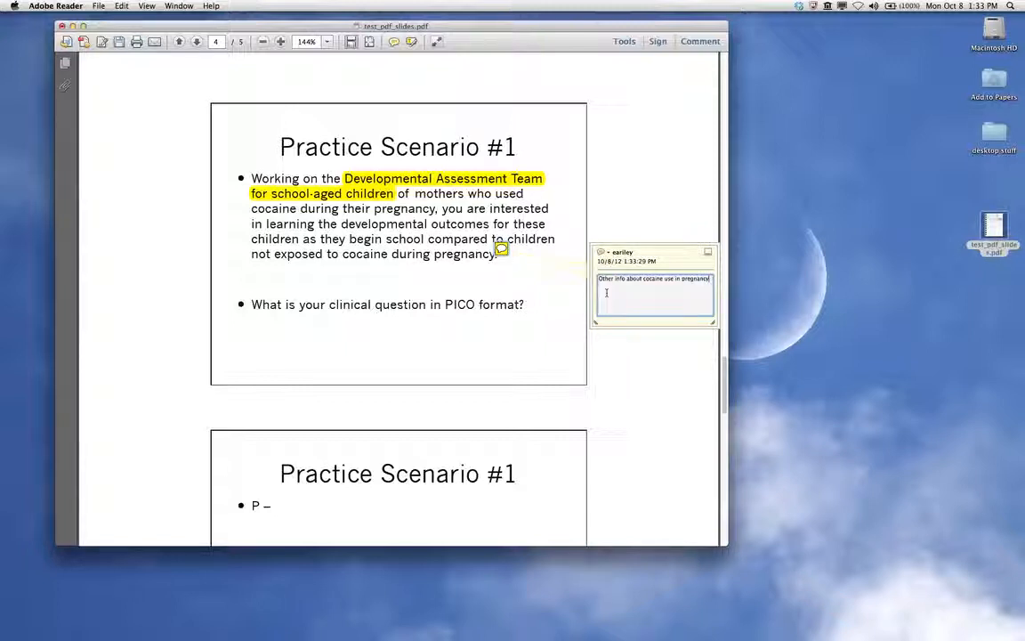
click(708, 255)
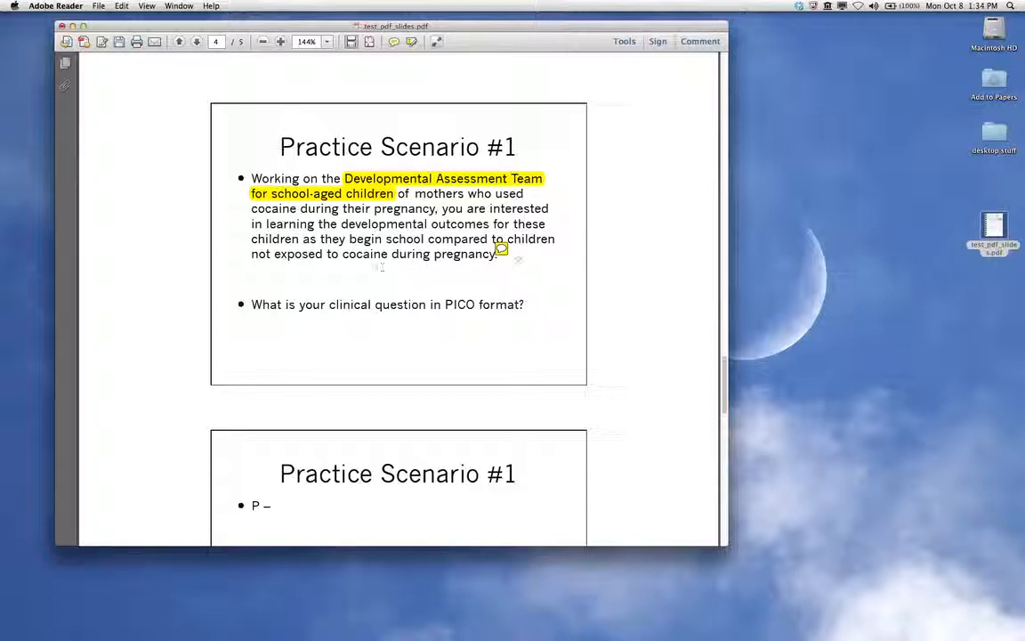
mouse_move(502, 251)
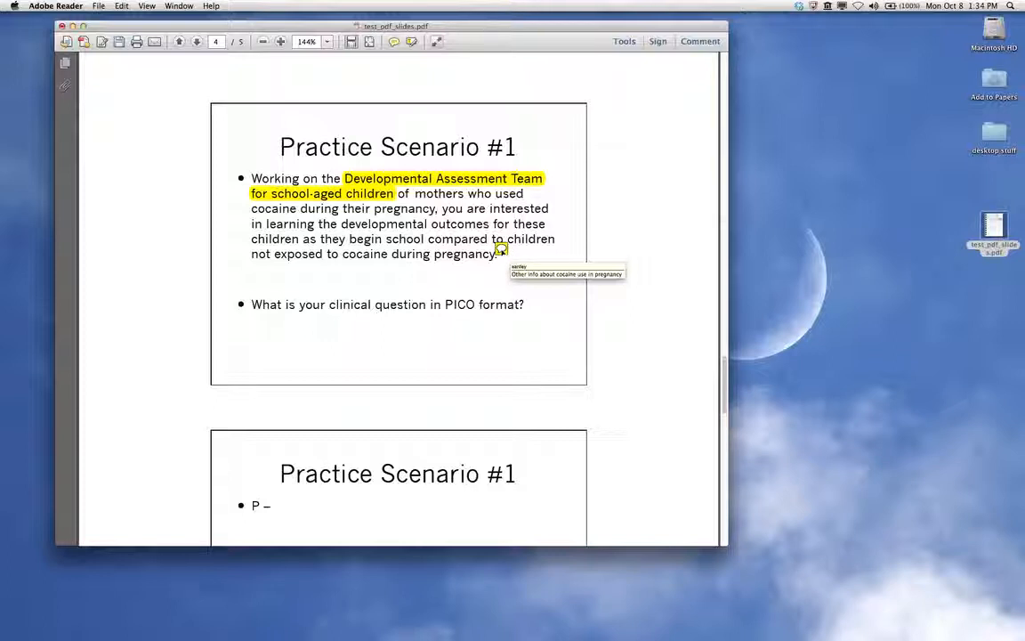
Show the comments list and go through its entries to examine each annotation on pages 1, 2 and 4.
click(700, 42)
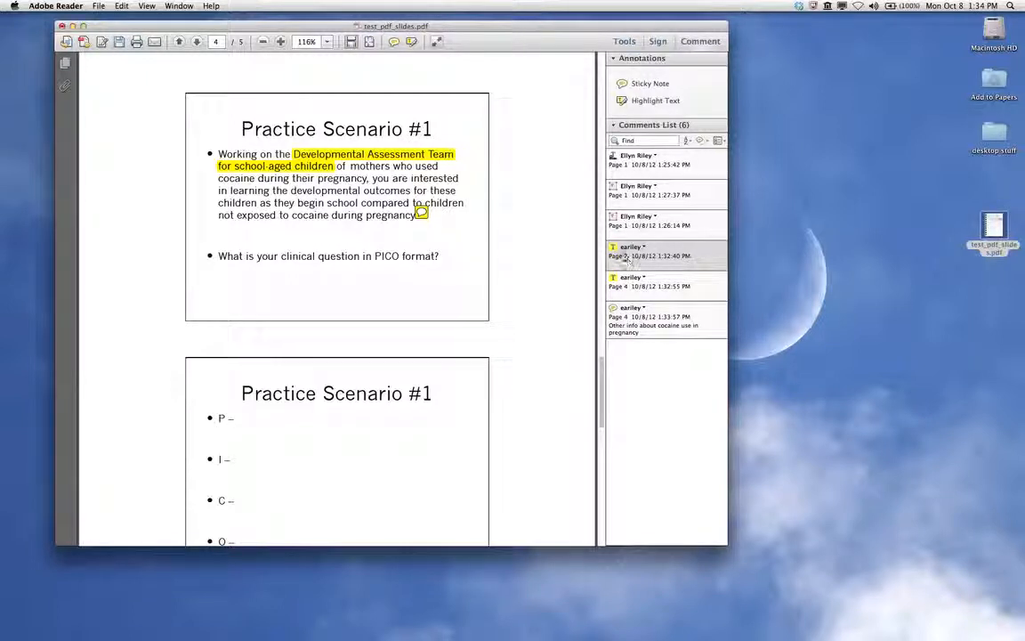
click(629, 256)
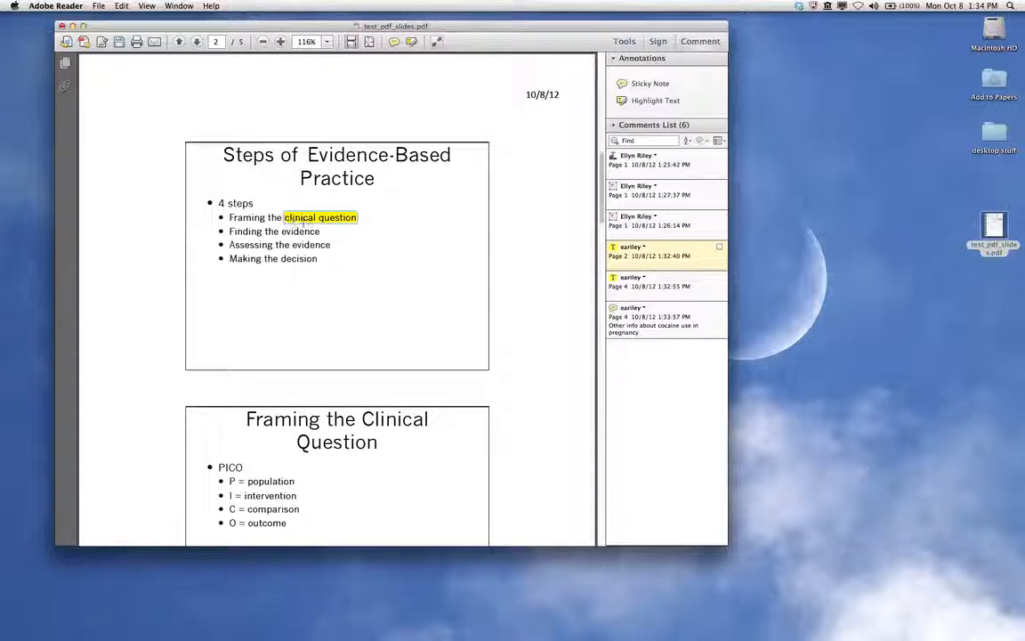
click(647, 285)
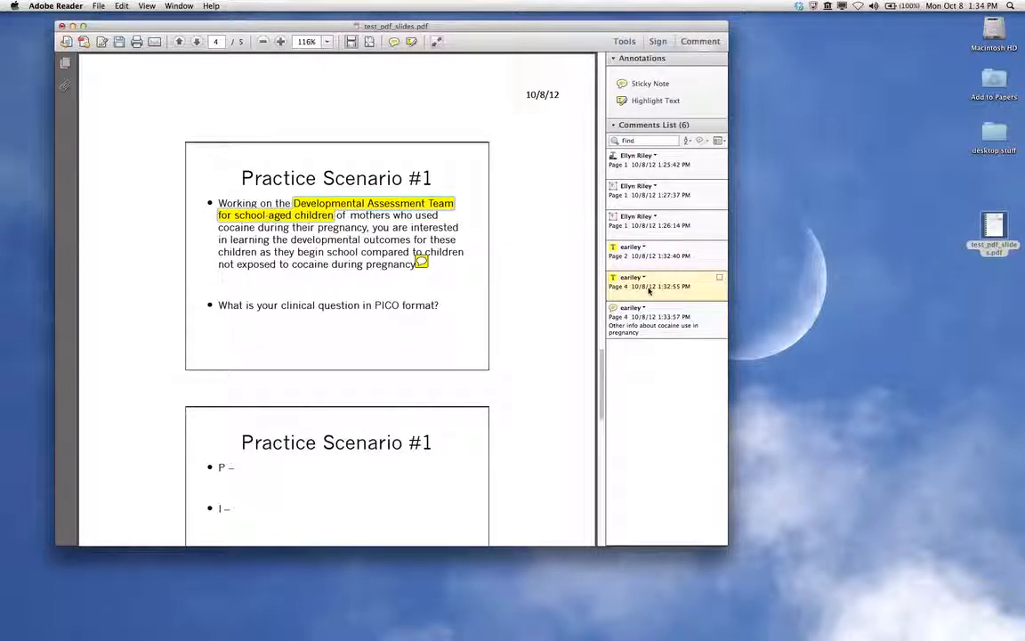
click(650, 326)
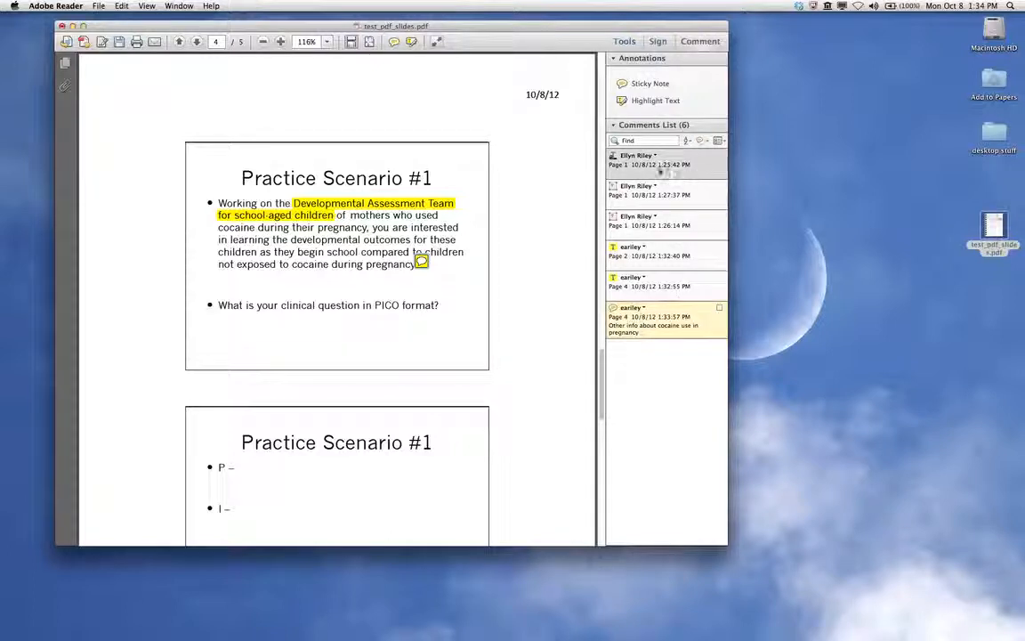
click(667, 174)
click(639, 191)
click(634, 220)
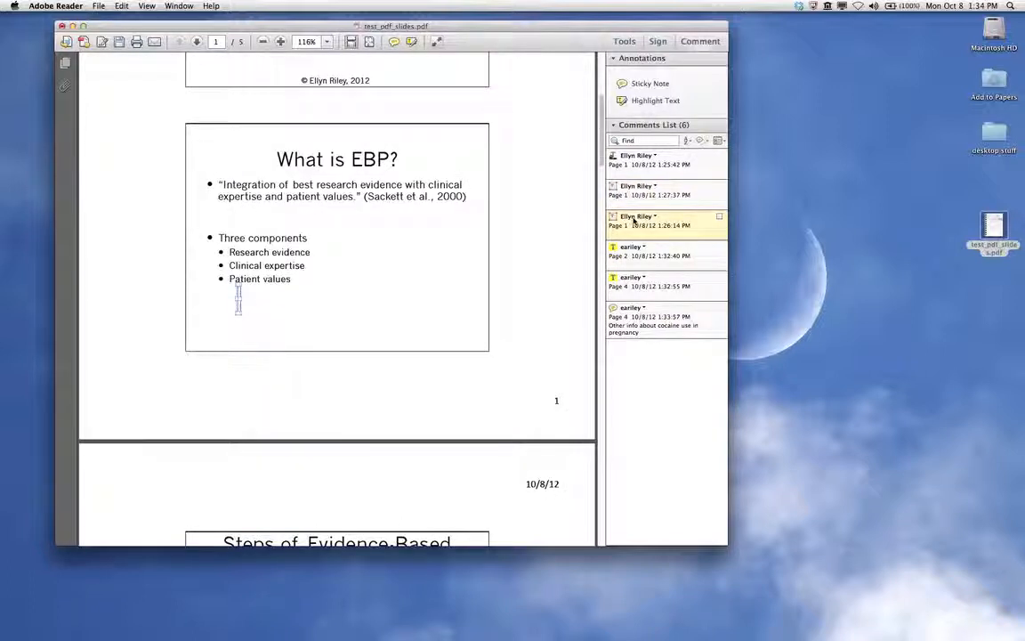
click(639, 252)
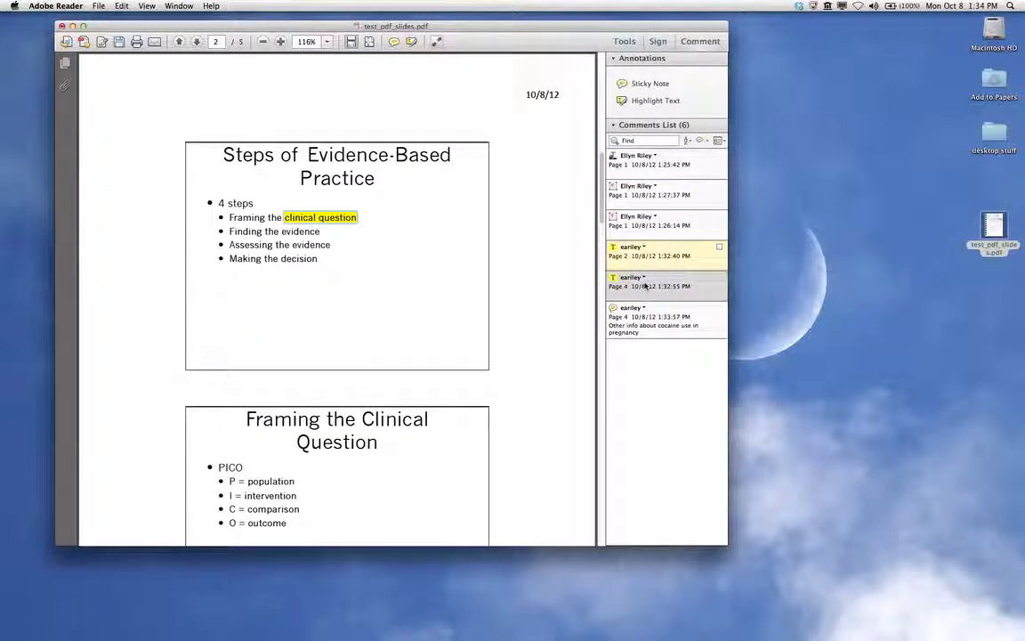
click(645, 284)
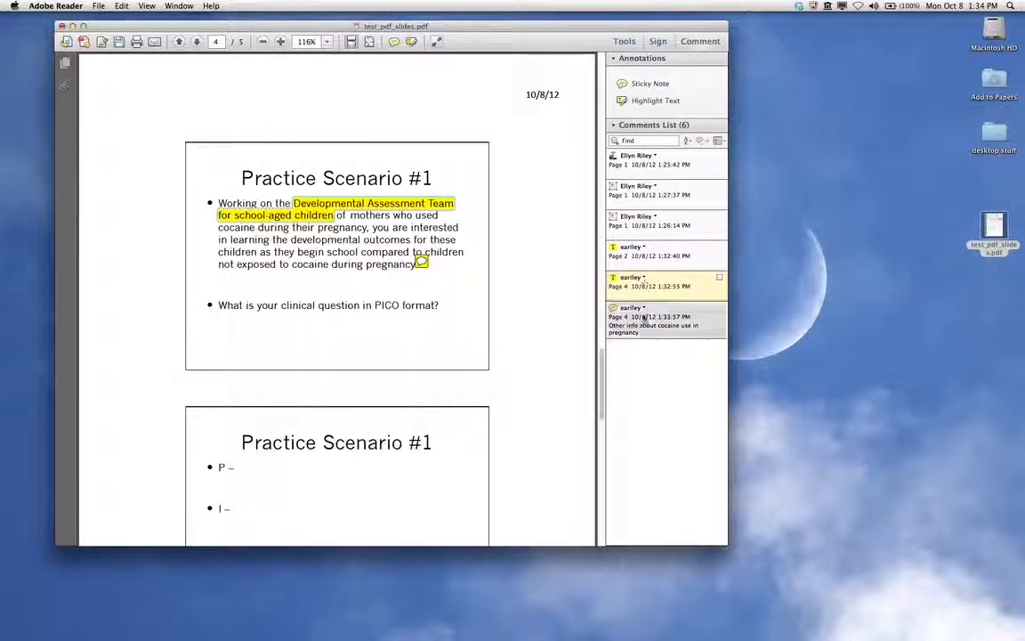
click(643, 320)
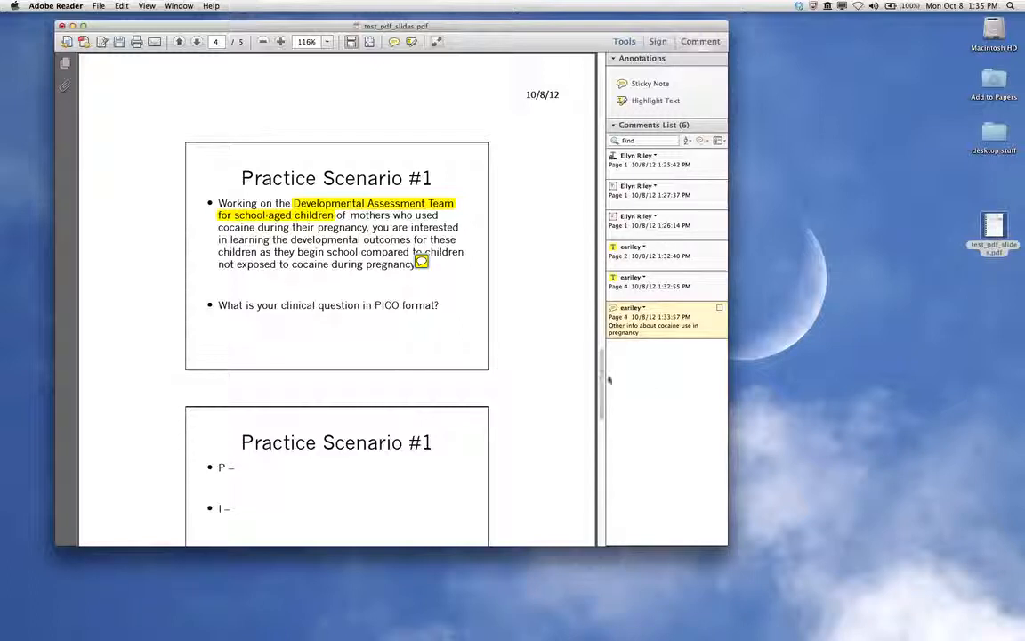
Save the annotated slides as a PDF named test_pdf_slides_adobe on the Desktop, and close the document.
click(99, 6)
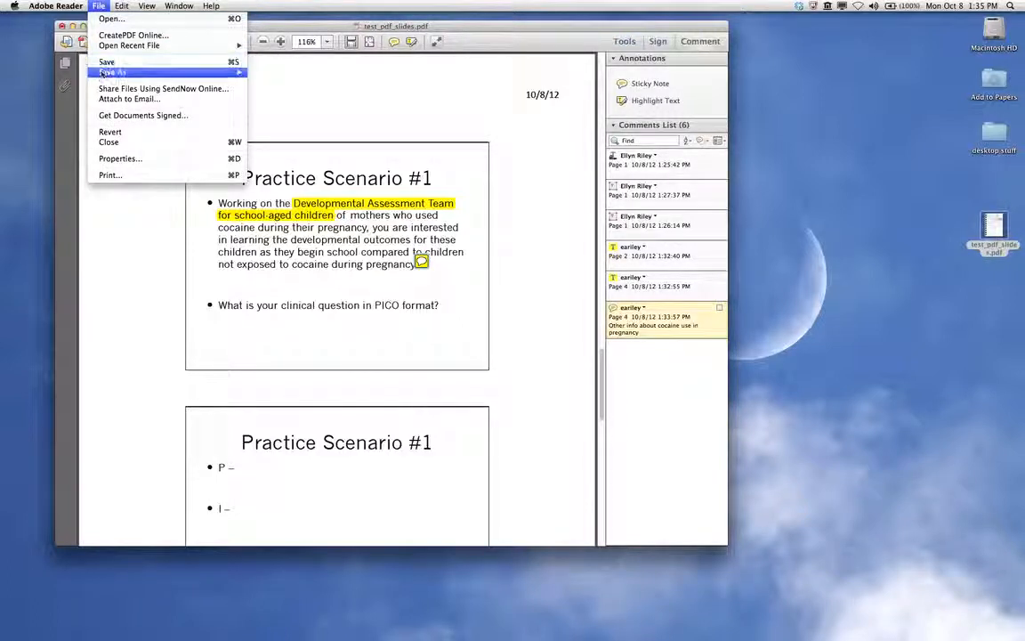
mouse_move(116, 73)
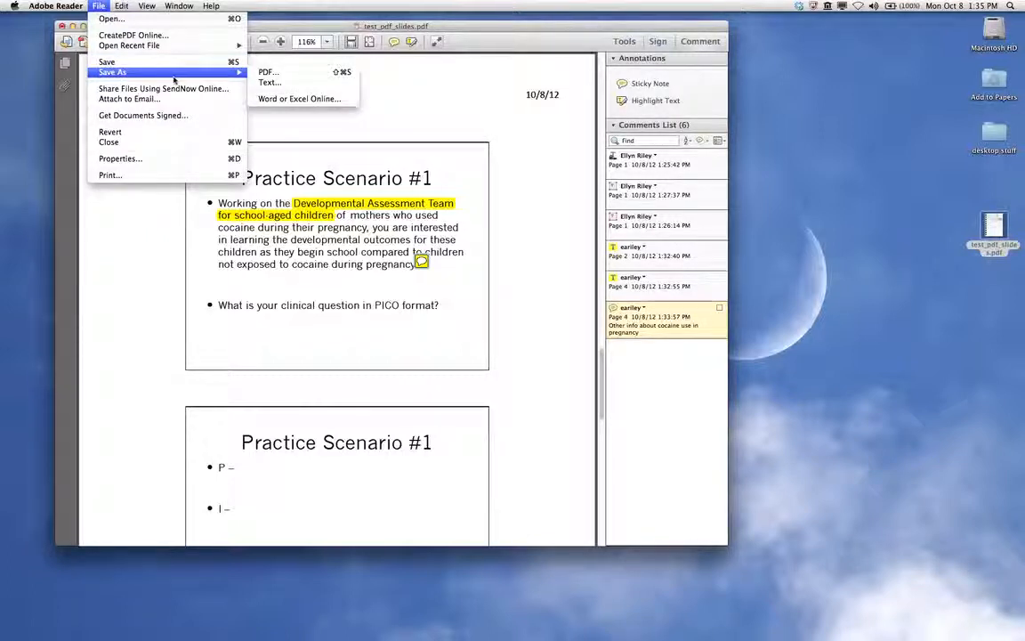
click(279, 75)
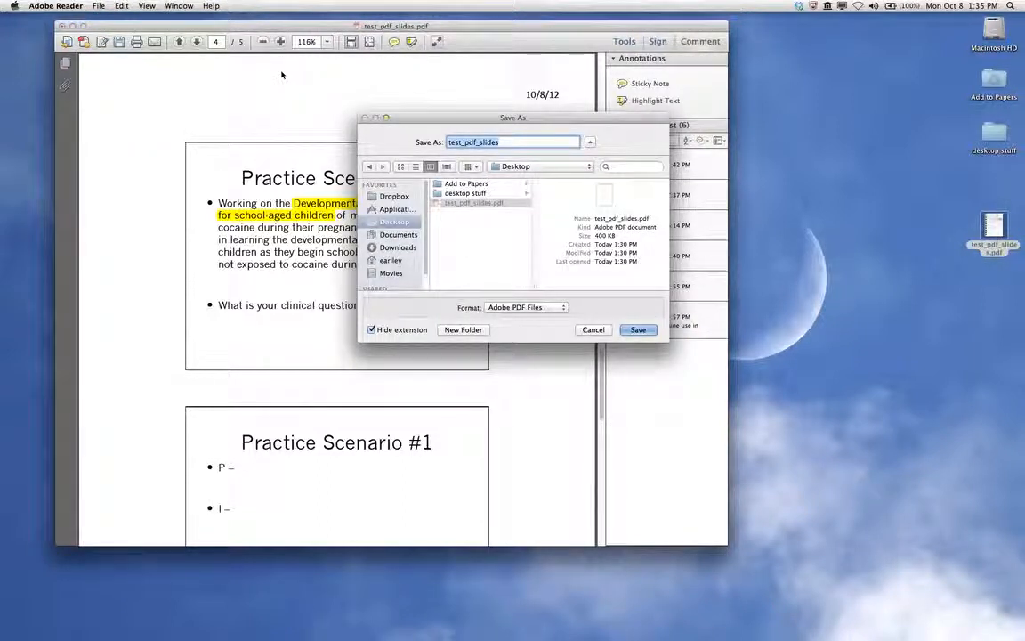
key(Right)
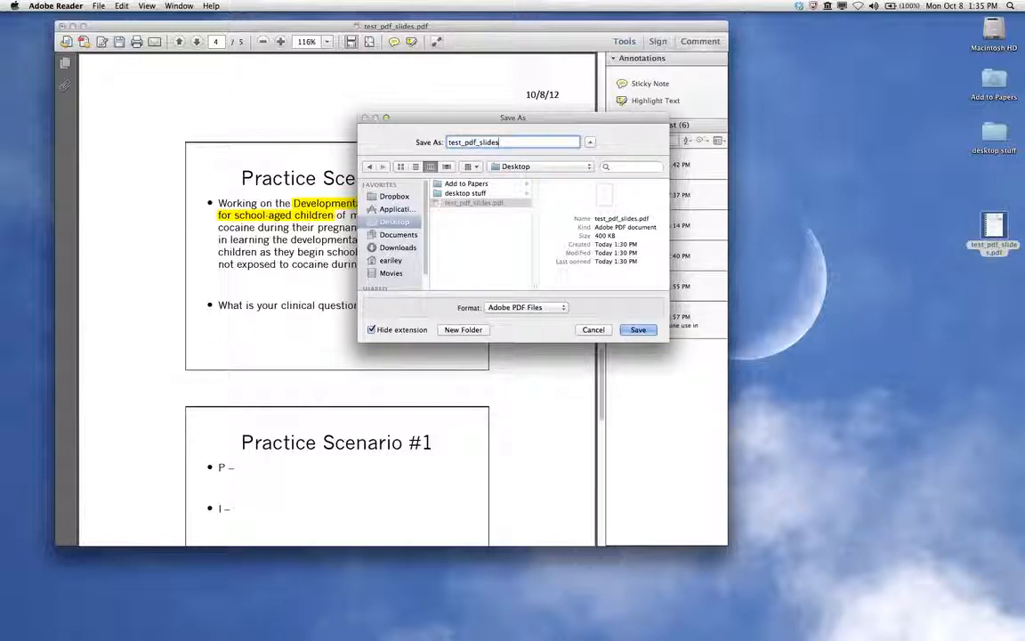
text(_adobe)
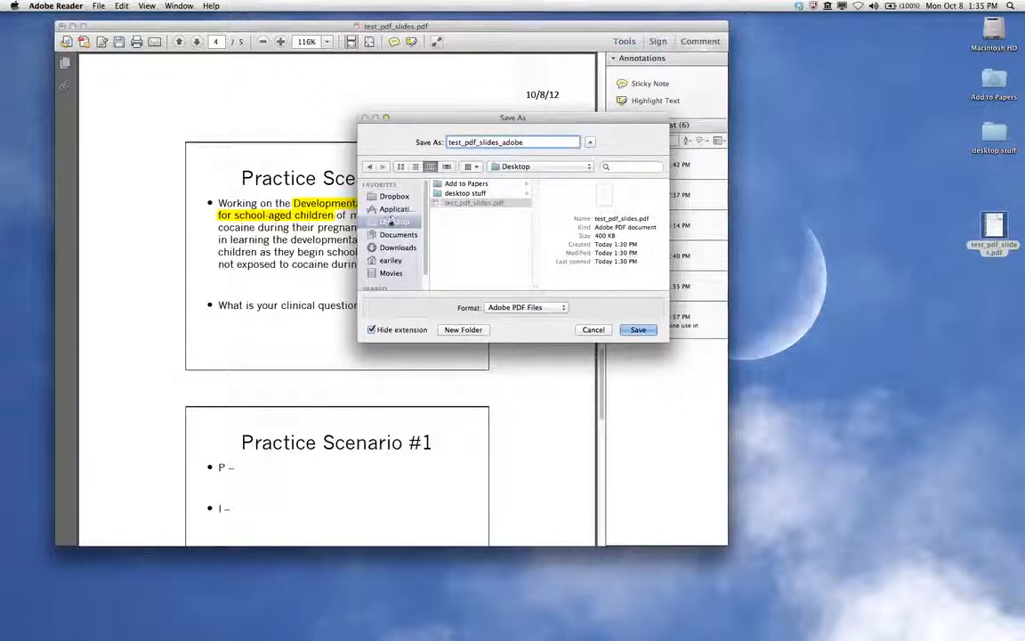
click(639, 330)
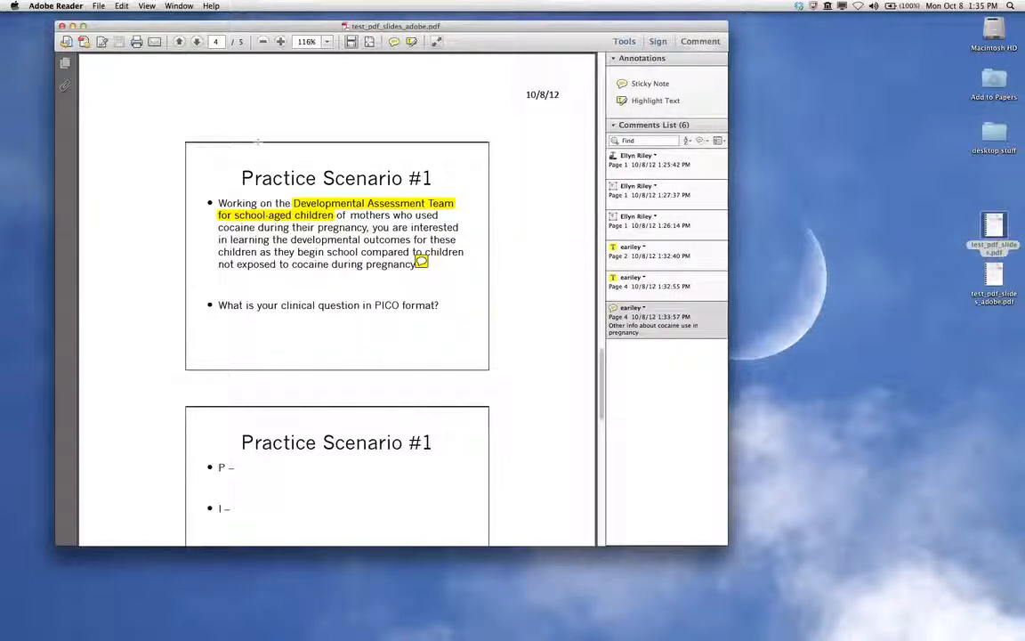
click(61, 26)
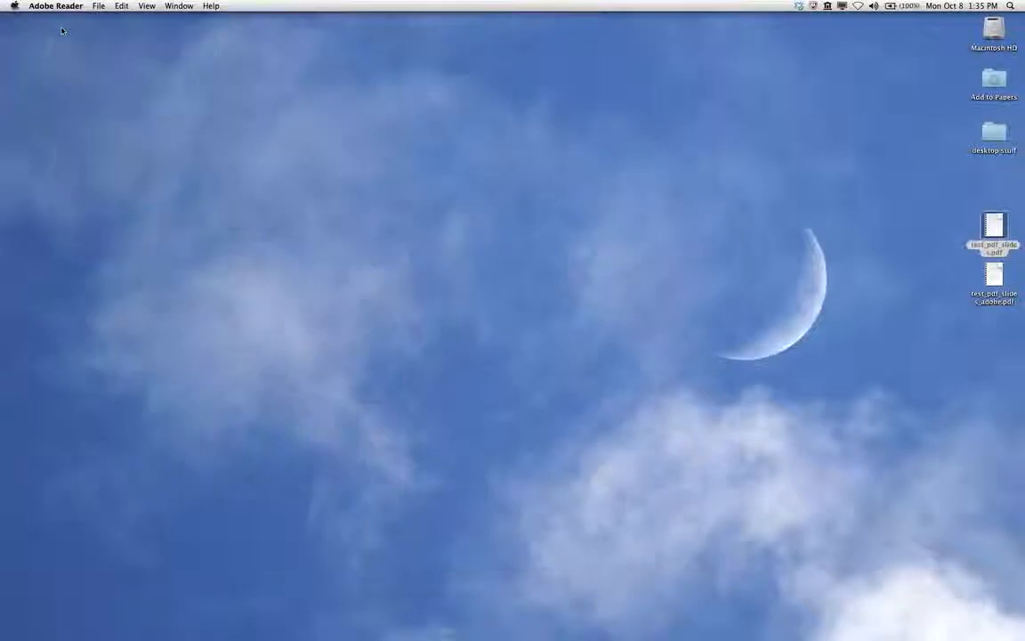
Reopen test_pdf_slides_adobe.pdf from the desktop and check its highlights, sticky note and comments list.
double_click(992, 275)
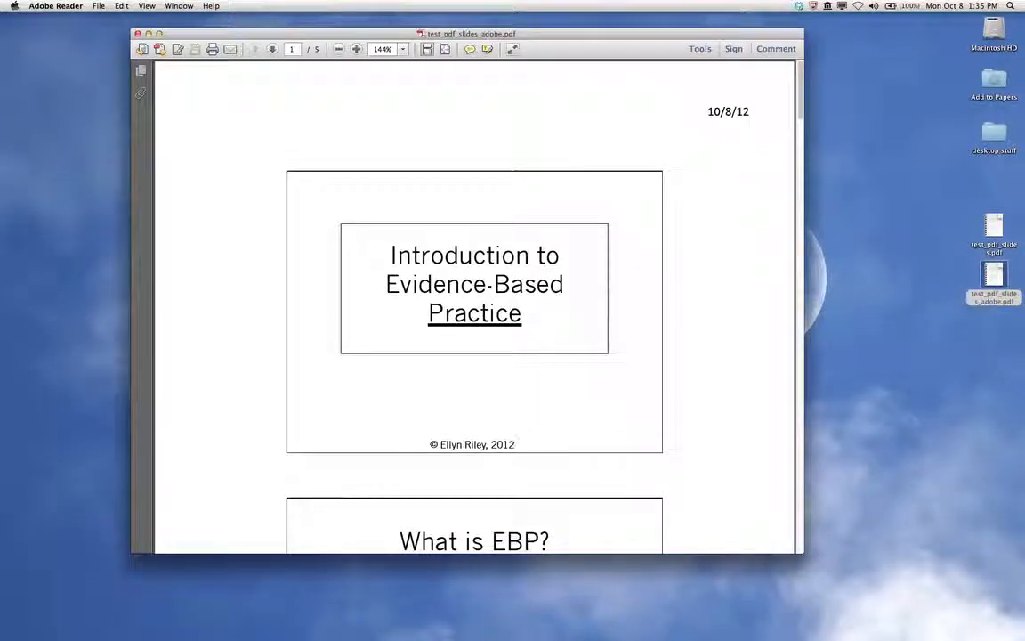
scroll(412, 310, down, 10)
scroll(412, 311, down, 8)
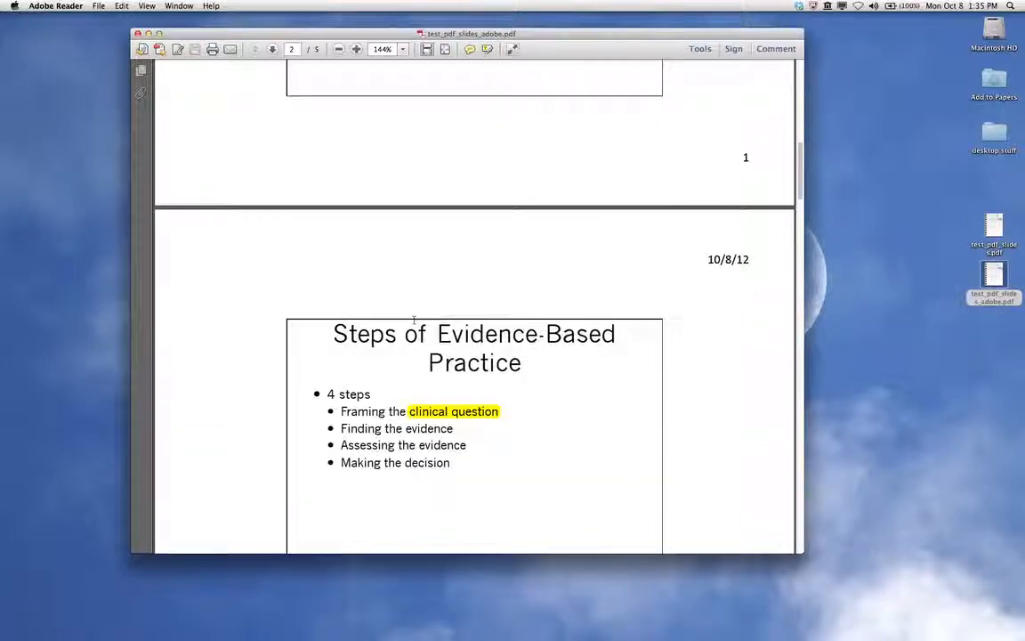
scroll(433, 345, down, 15)
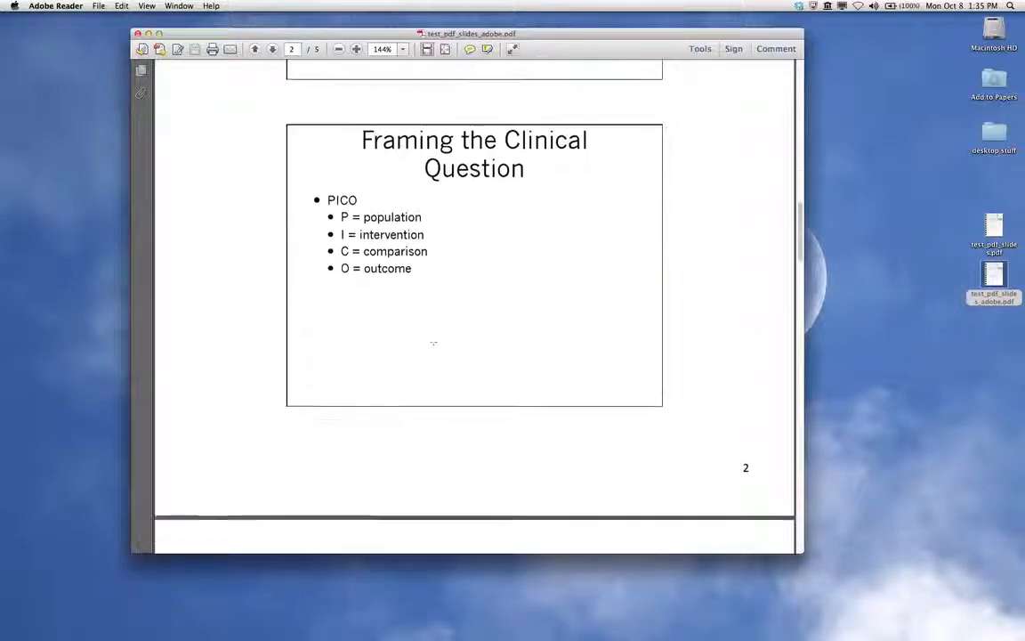
scroll(433, 345, down, 15)
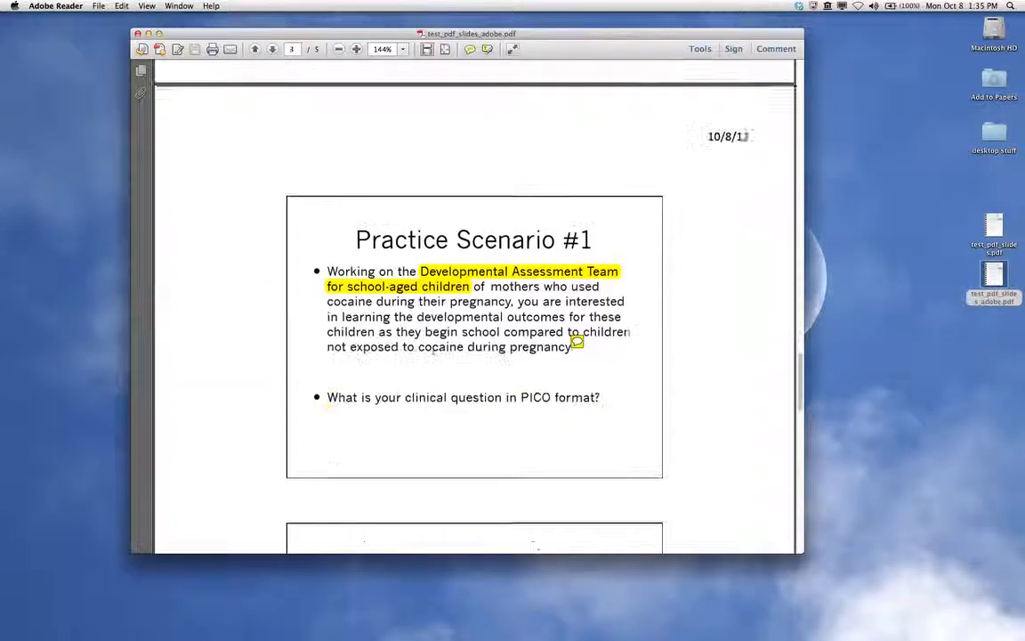
scroll(576, 290, up, 1)
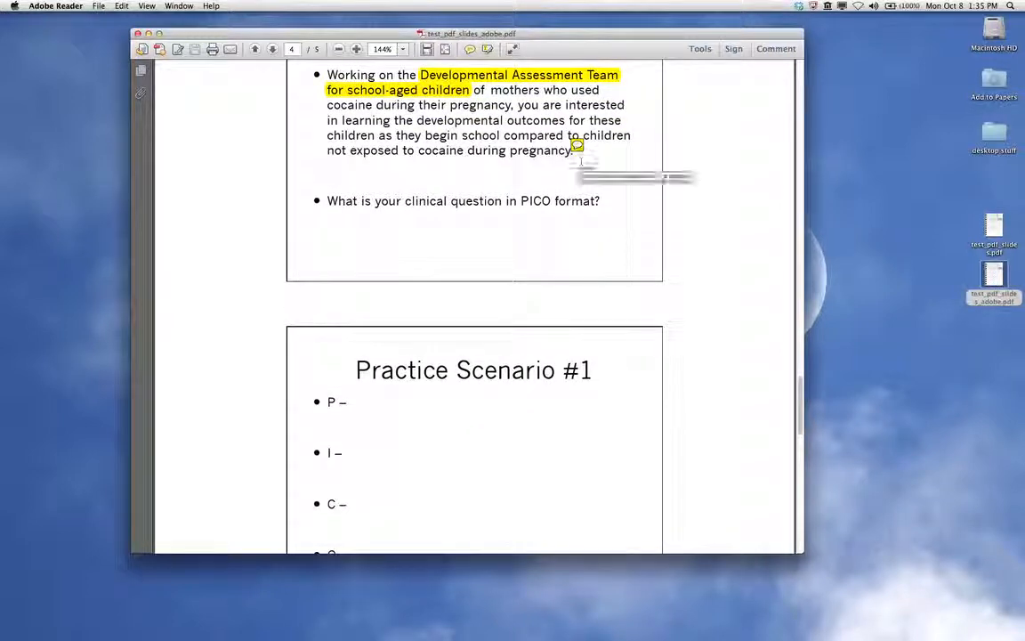
click(771, 49)
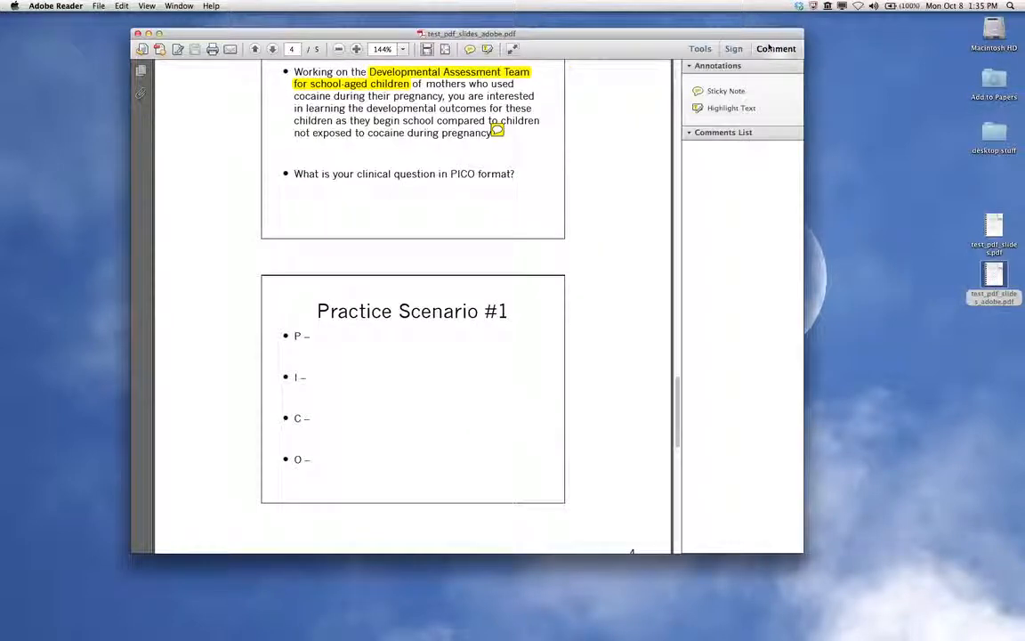